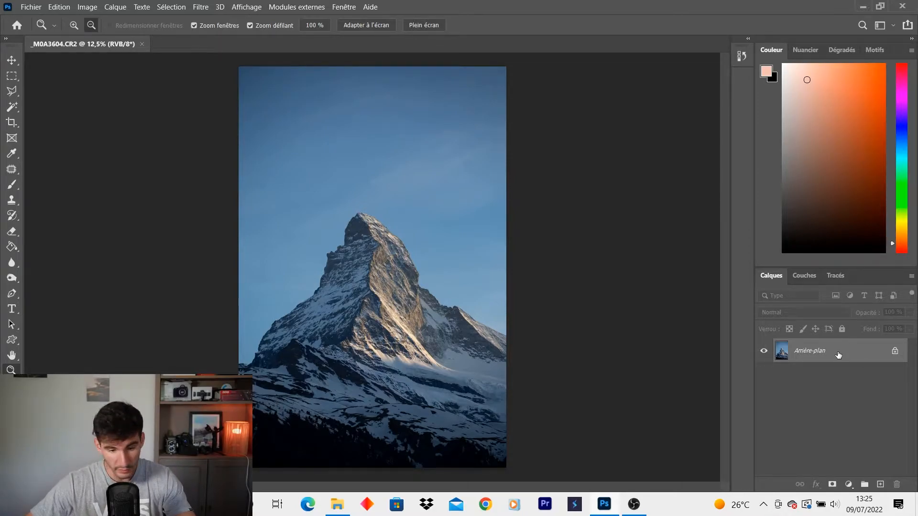
Step: Duplicate the Arrière-plan layer of the mountain photo and start Sky Replacement on the copy
drag(838, 355, 880, 484)
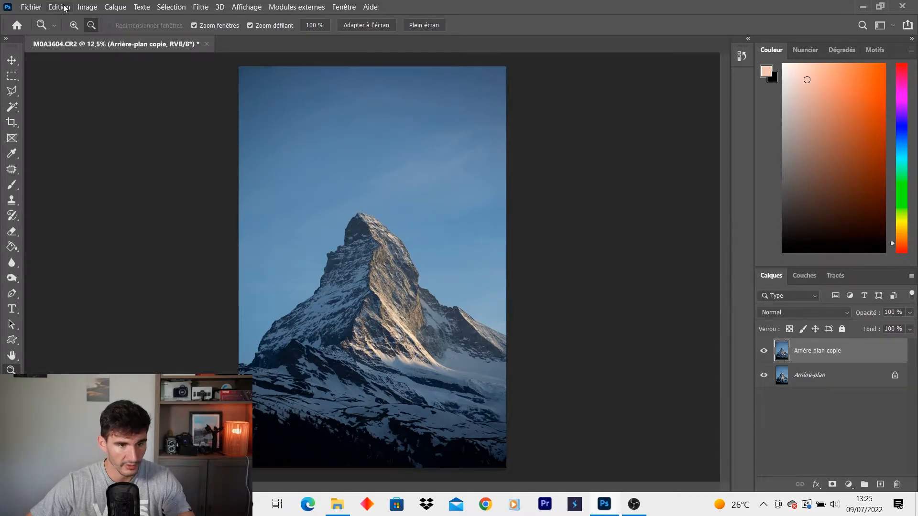
click(71, 9)
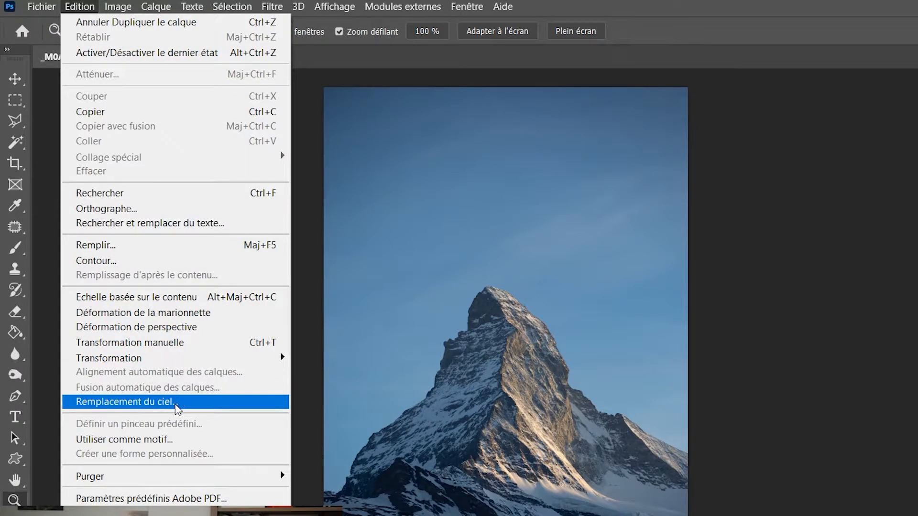
click(171, 404)
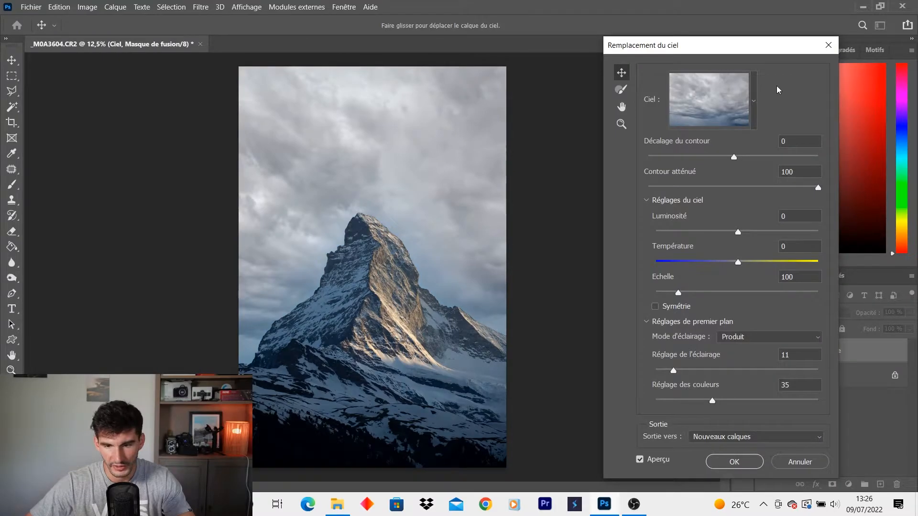
drag(737, 49, 705, 49)
drag(445, 240, 443, 197)
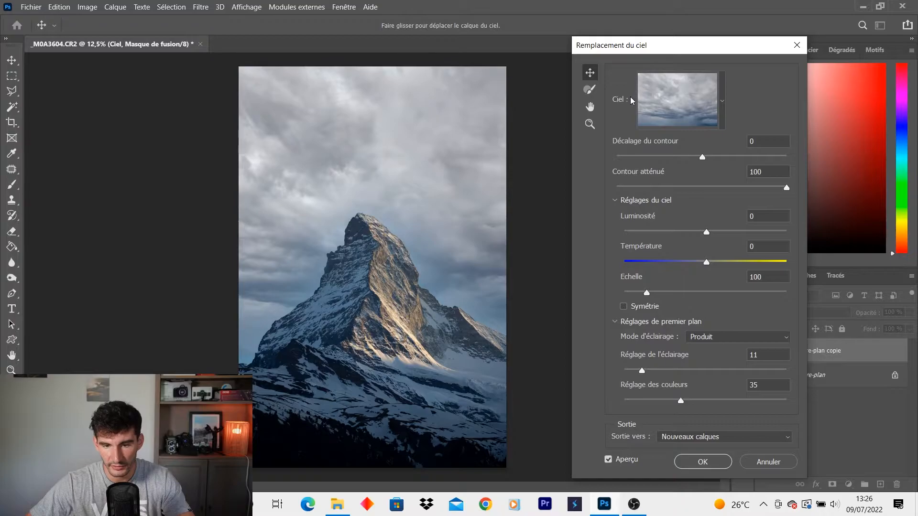
Step: Choose the sky preset with the orange sunset cloud over dark clouds and reposition it behind the mountain
click(722, 106)
drag(744, 188, 749, 379)
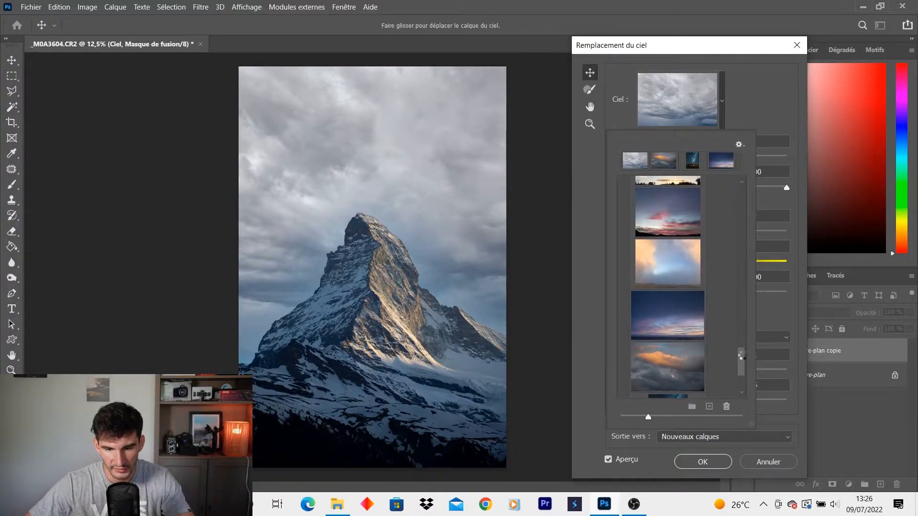
click(425, 240)
drag(424, 233, 415, 232)
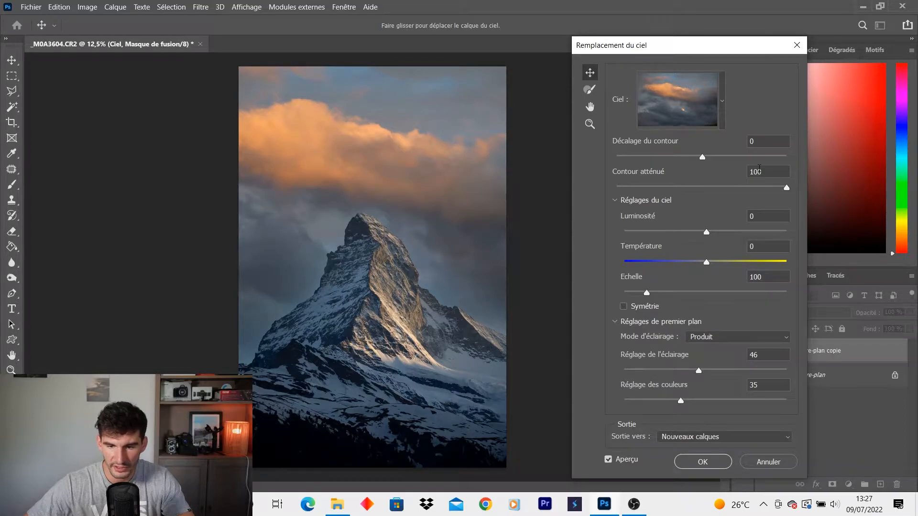
Step: Blend the sky's edge with the mountain by setting Décalage du contour to 11 and Contour atténué to 54
drag(706, 159, 834, 160)
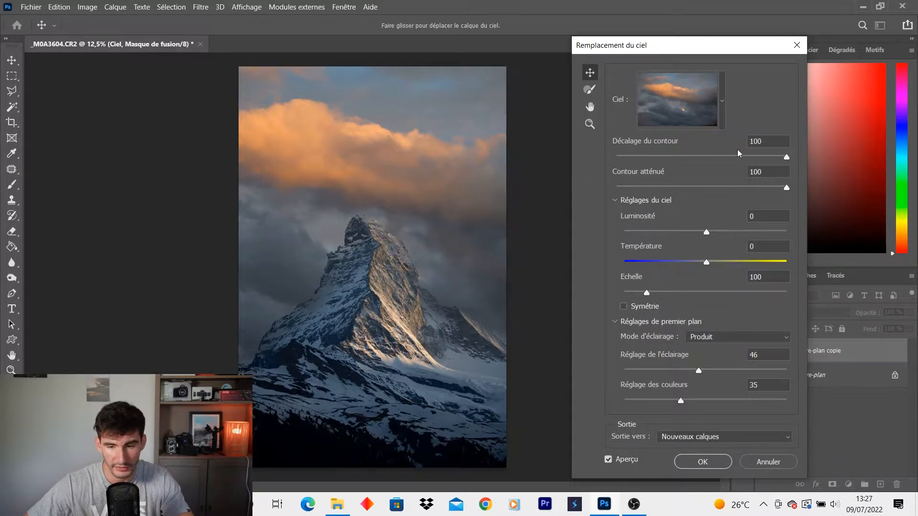
drag(788, 160, 712, 160)
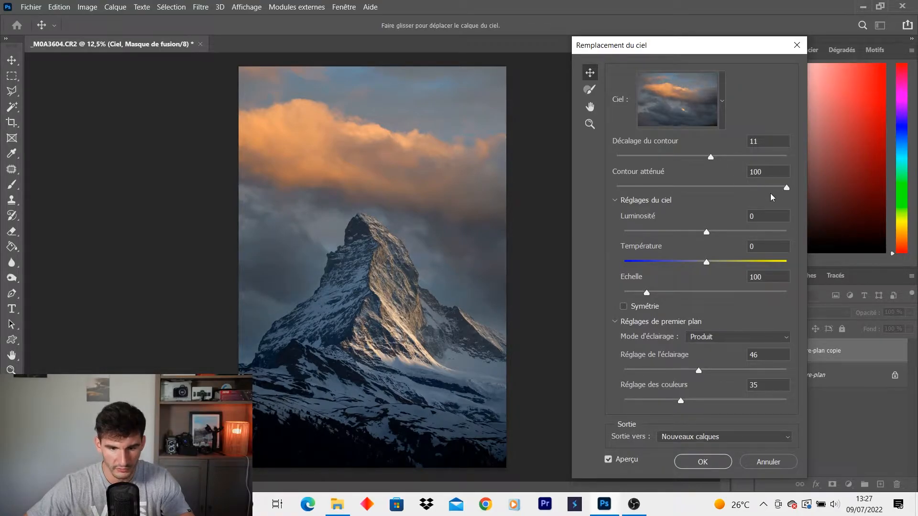
drag(784, 189, 715, 191)
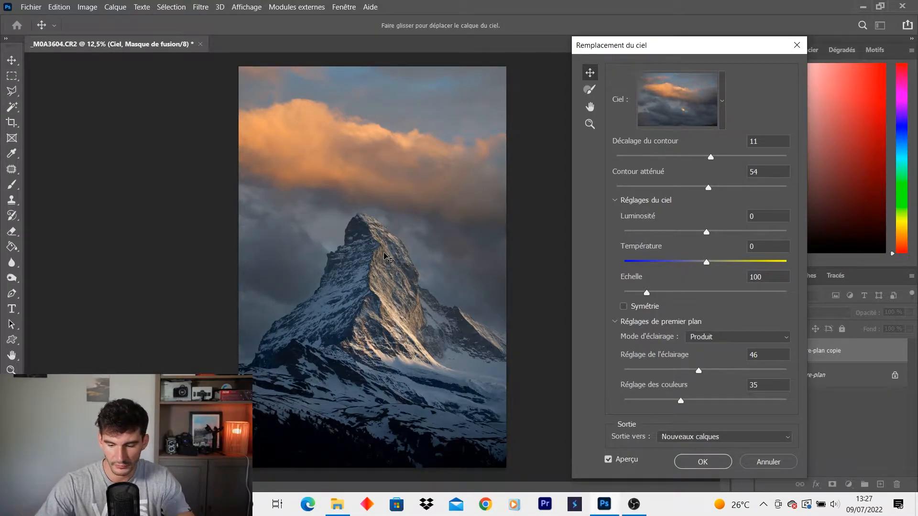
scroll(387, 258, up, 2)
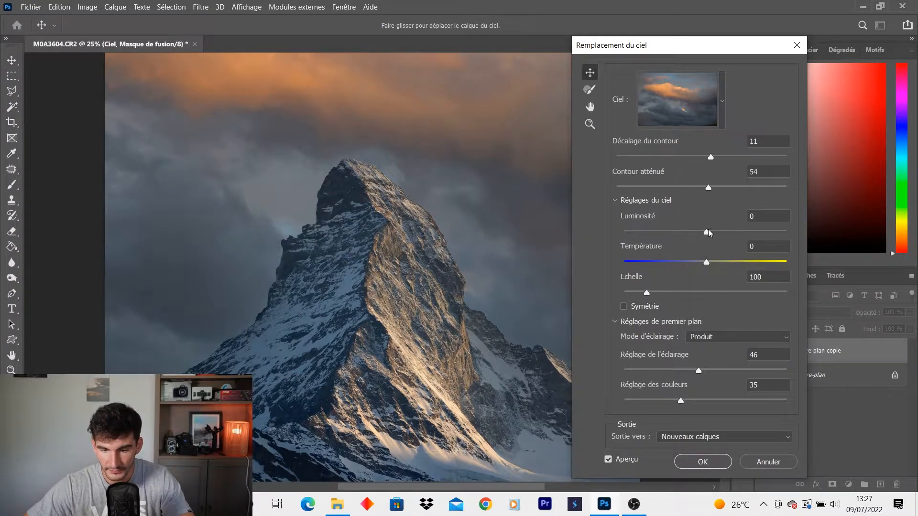
key(ctrl+minus)
Step: Adjust the replacement sky with Luminosité 0, Température -10 and Echelle 116
mouse_move(707, 234)
mouse_down()
mouse_move(746, 234)
mouse_move(706, 234)
mouse_up()
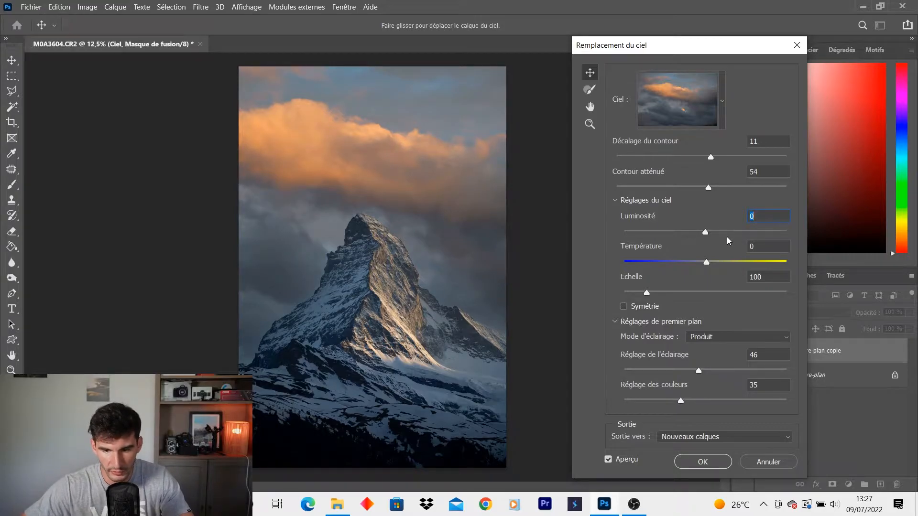
mouse_move(708, 264)
mouse_down()
mouse_move(685, 263)
mouse_move(754, 264)
mouse_move(698, 265)
mouse_up()
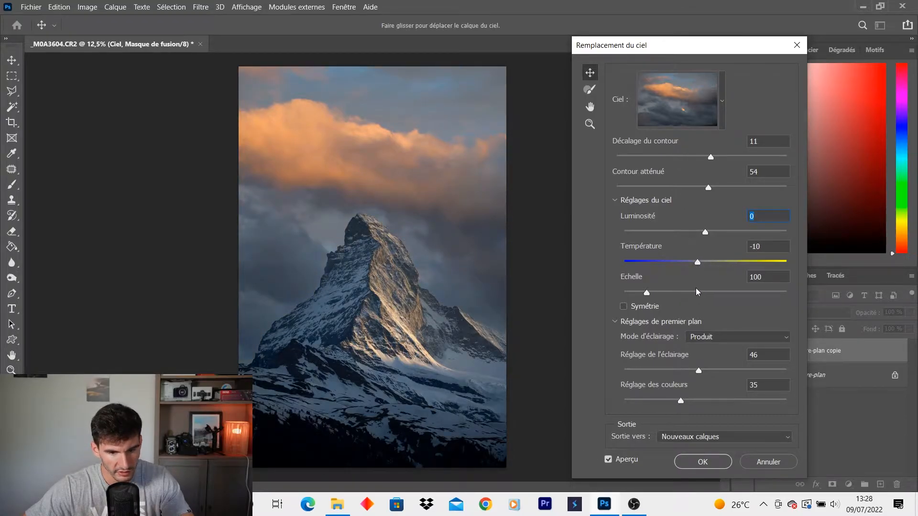
mouse_move(646, 292)
mouse_down()
mouse_move(685, 296)
mouse_move(656, 294)
mouse_up()
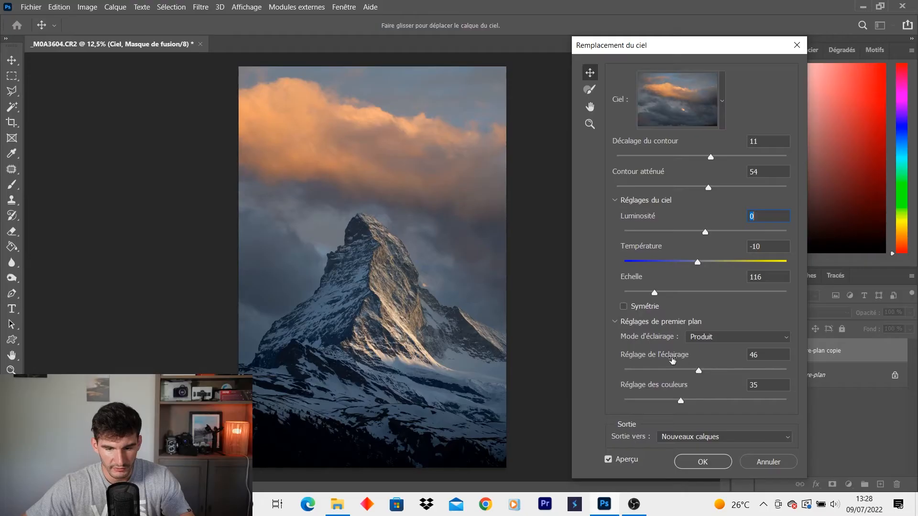
Step: Set the foreground lighting adjustment to 90 and the color adjustment to 100, and apply the sky replacement to new layers
drag(699, 371, 771, 372)
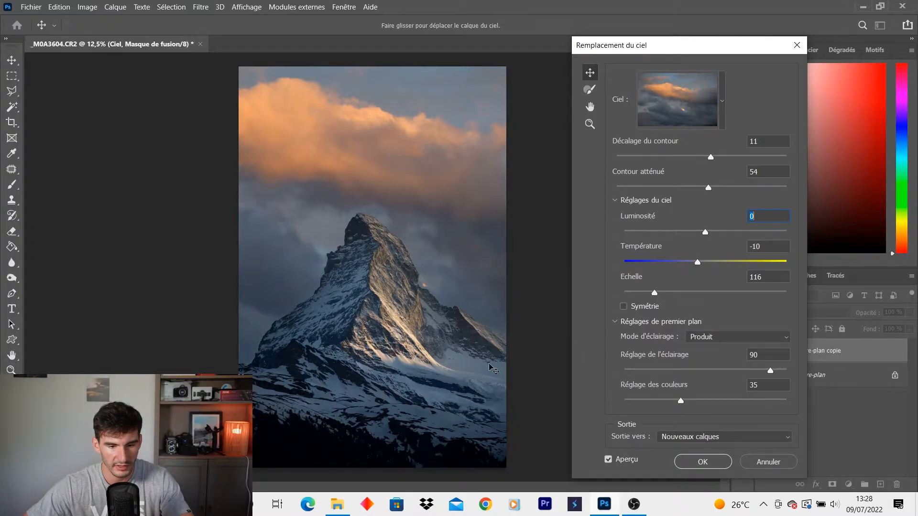
drag(682, 404, 874, 404)
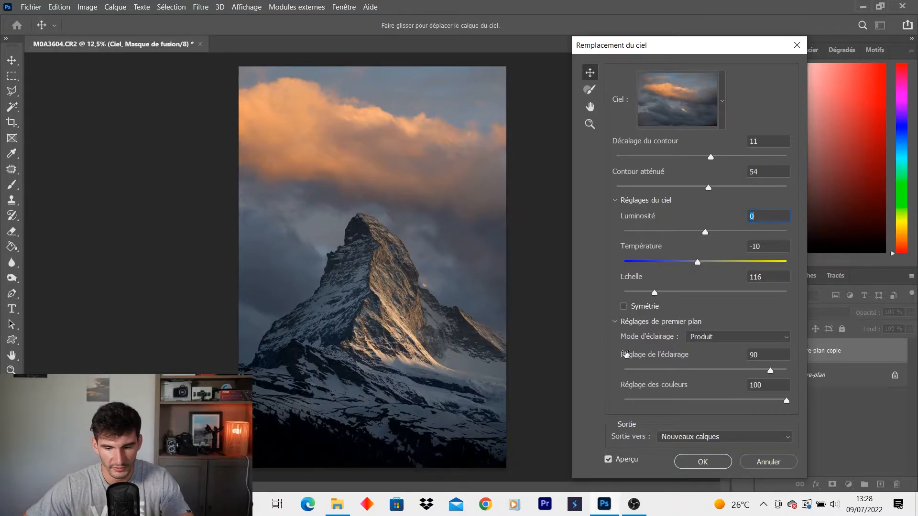
click(703, 462)
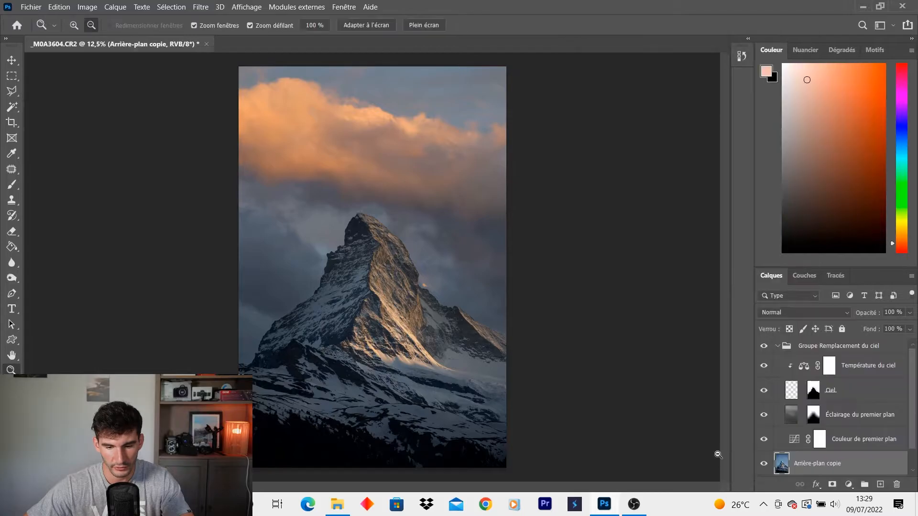
Step: Compare the mountain photo with and without the new sky by toggling the visibility of Groupe Remplacement du ciel
click(778, 346)
click(764, 349)
click(765, 348)
click(765, 348)
click(765, 348)
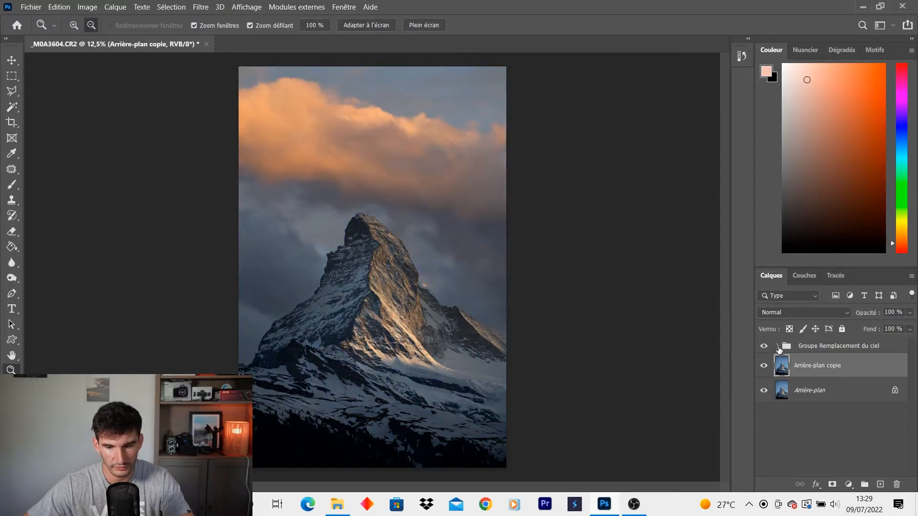
Step: Expand Groupe Remplacement du ciel and examine the sky, lighting and color layers it contains
click(778, 347)
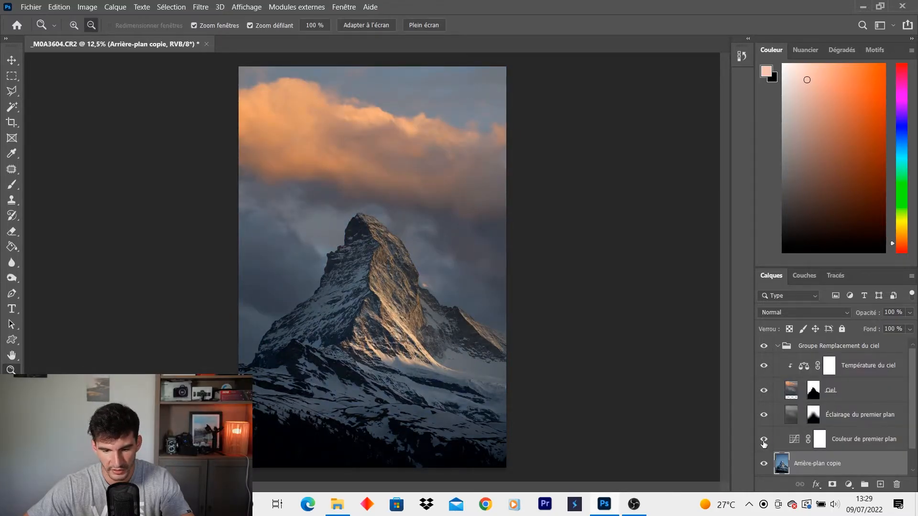
scroll(865, 474, down, 1)
right_click(849, 464)
click(766, 416)
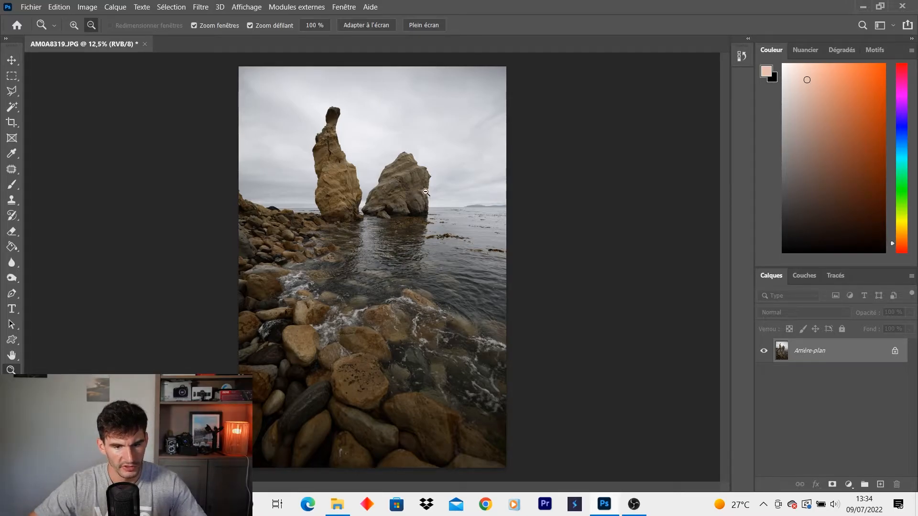
Step: Duplicate the Arrière-plan layer of the rocky coast photo and open Sky Replacement on the copy
drag(835, 350, 880, 485)
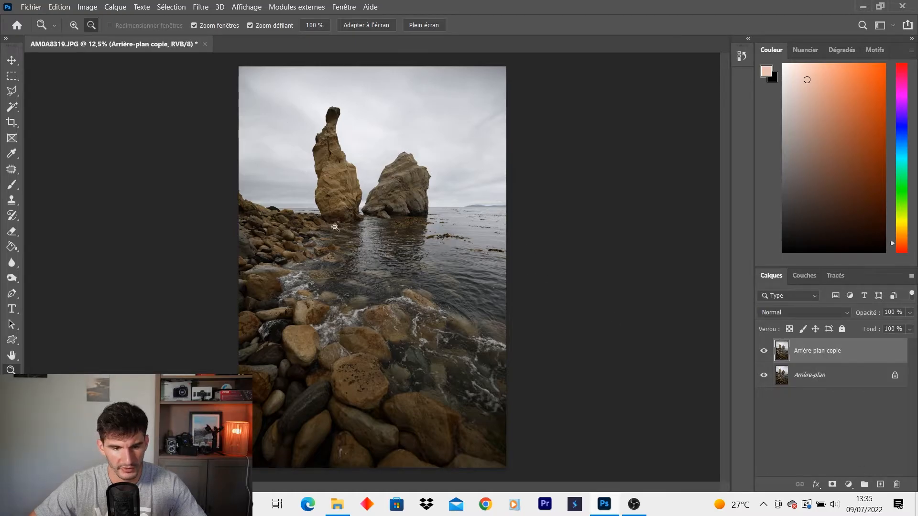
click(87, 7)
mouse_move(61, 8)
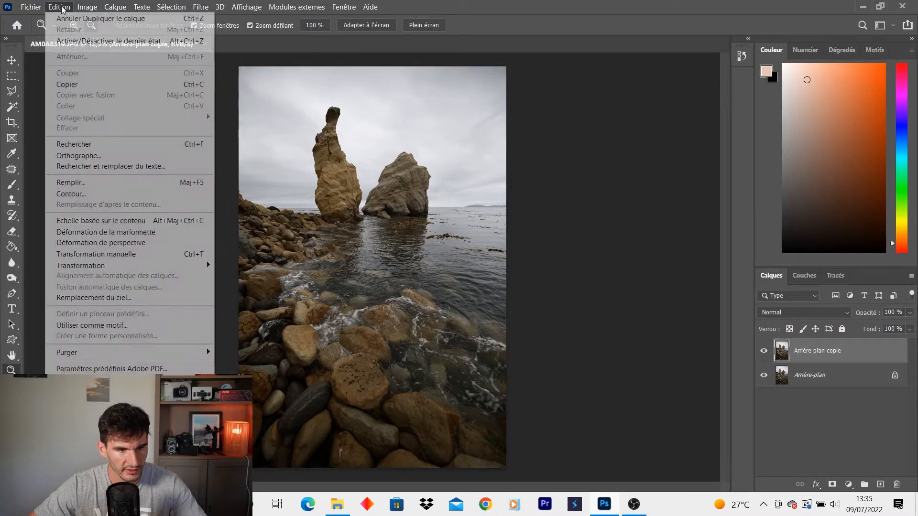
click(115, 300)
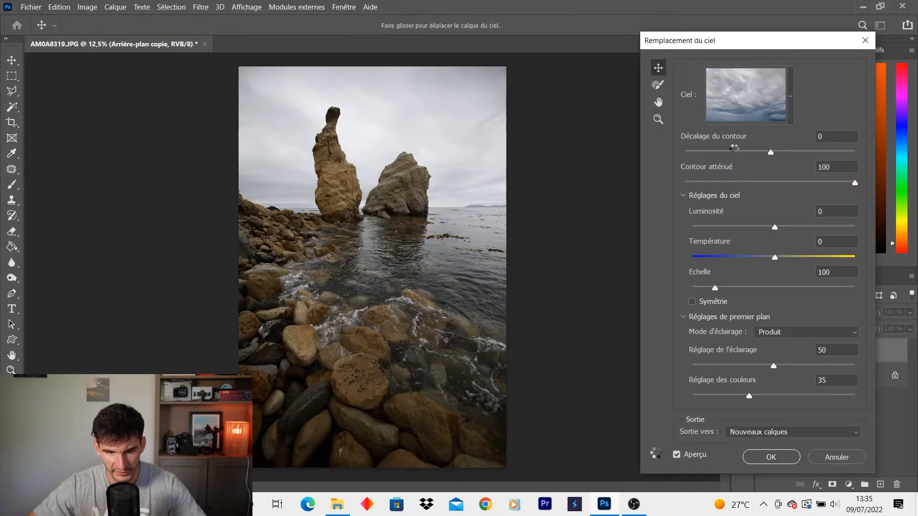
Step: Enlarge the cloudy sky to a scale of 113 and shift it slightly upward behind the rocks
mouse_move(456, 180)
mouse_down()
mouse_move(456, 160)
mouse_move(459, 175)
mouse_up()
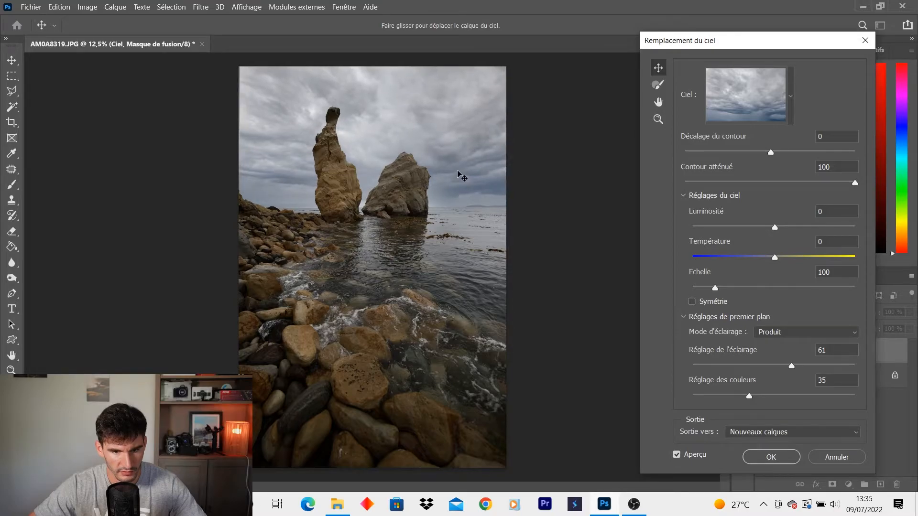
drag(720, 288, 722, 288)
drag(469, 178, 468, 168)
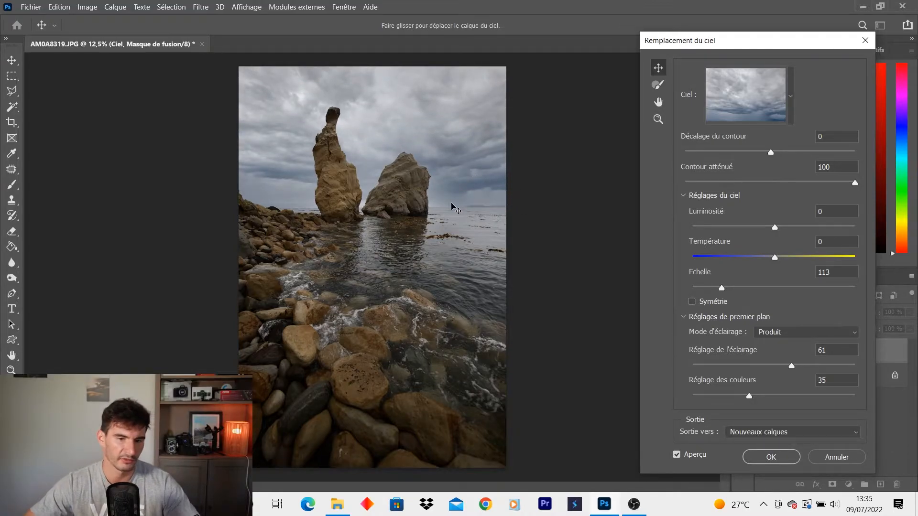
Step: Set Décalage du contour to -12 and Contour atténué to 41 for the coast photo's sky
drag(771, 152, 753, 155)
mouse_move(750, 154)
mouse_down()
mouse_move(776, 154)
mouse_move(761, 154)
mouse_up()
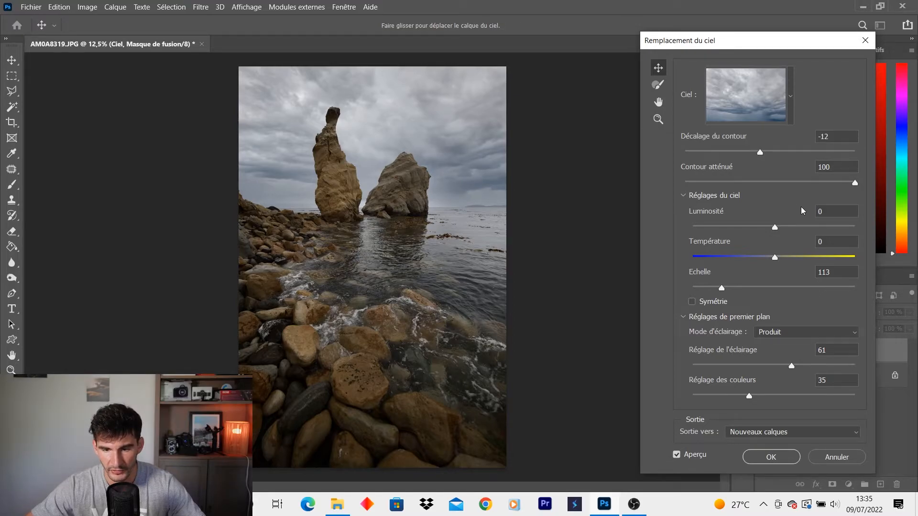
drag(855, 183, 756, 186)
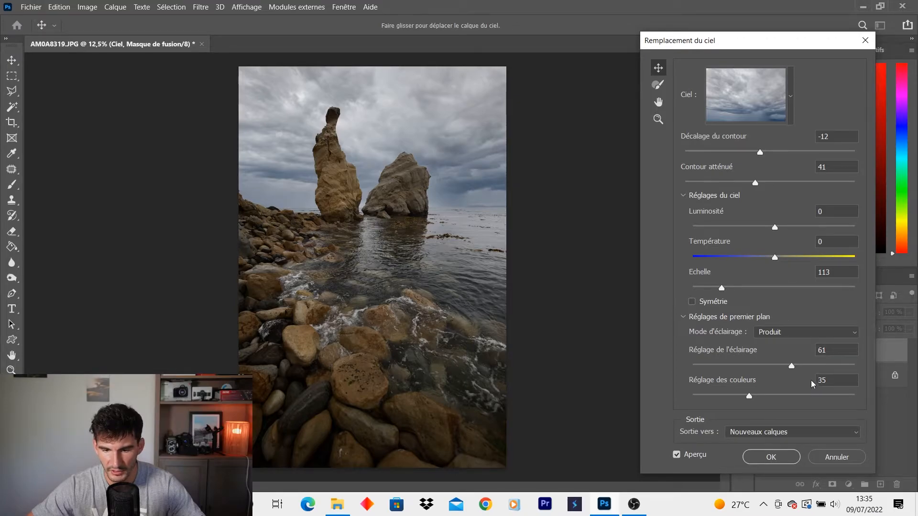
Step: Set the coast photo's foreground lighting to 90 and color adjustment to 100, and apply the sky replacement
drag(792, 367, 826, 368)
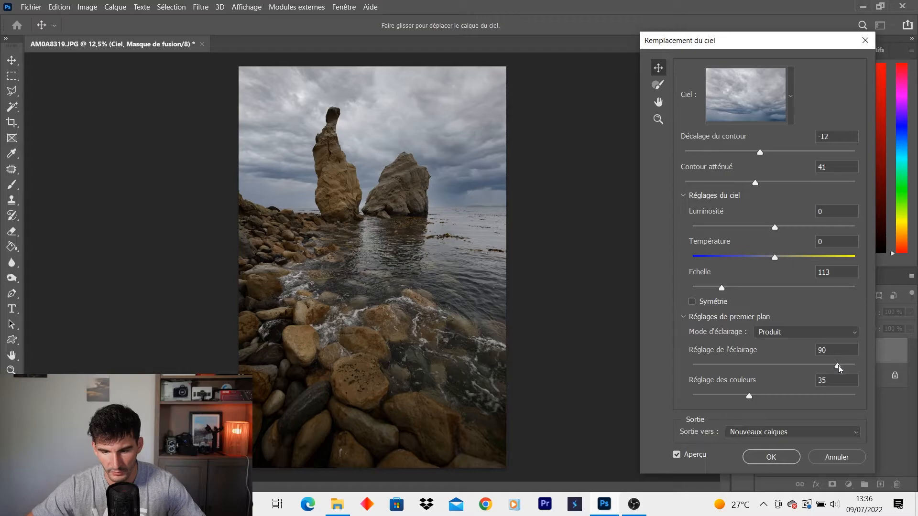
drag(749, 396, 913, 403)
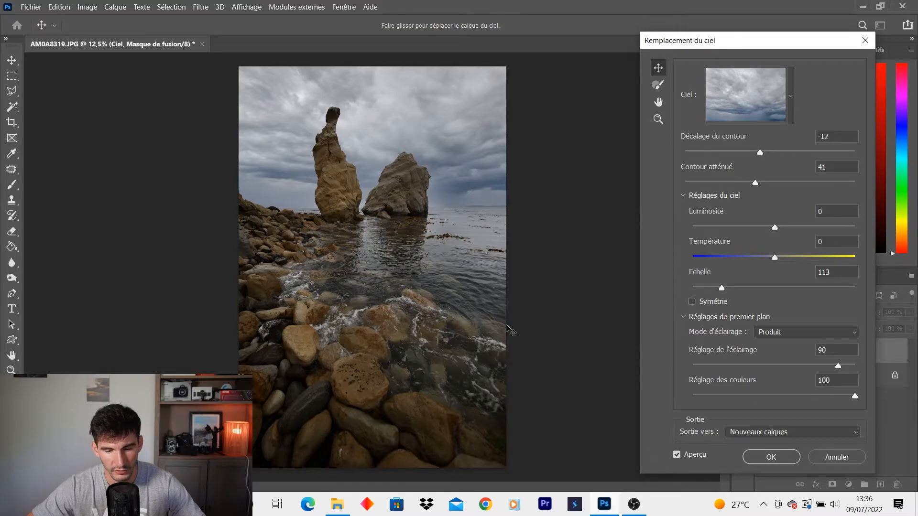
click(779, 459)
Step: Compare the coast photo before and after by repeatedly toggling the sky replacement group's visibility
click(765, 347)
click(765, 347)
click(765, 346)
click(765, 346)
click(766, 348)
click(766, 347)
click(766, 347)
click(766, 347)
drag(374, 201, 409, 303)
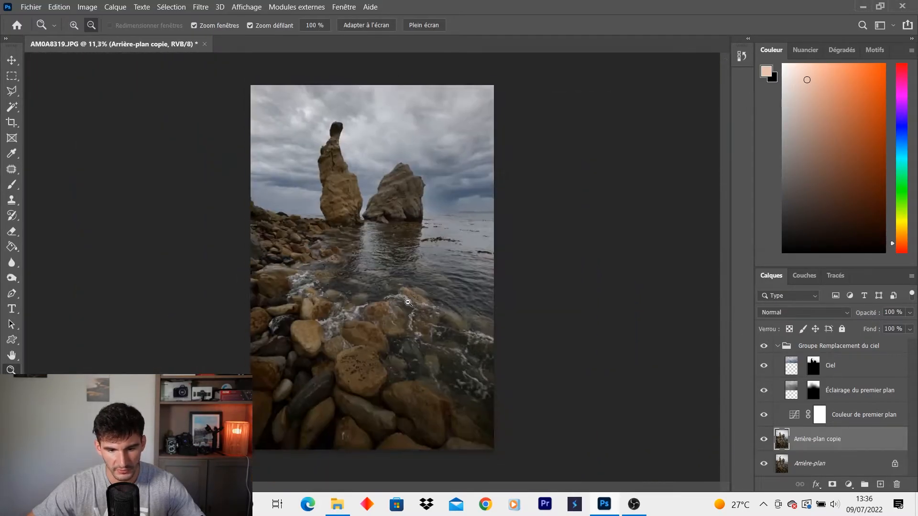
right_click(858, 442)
click(722, 365)
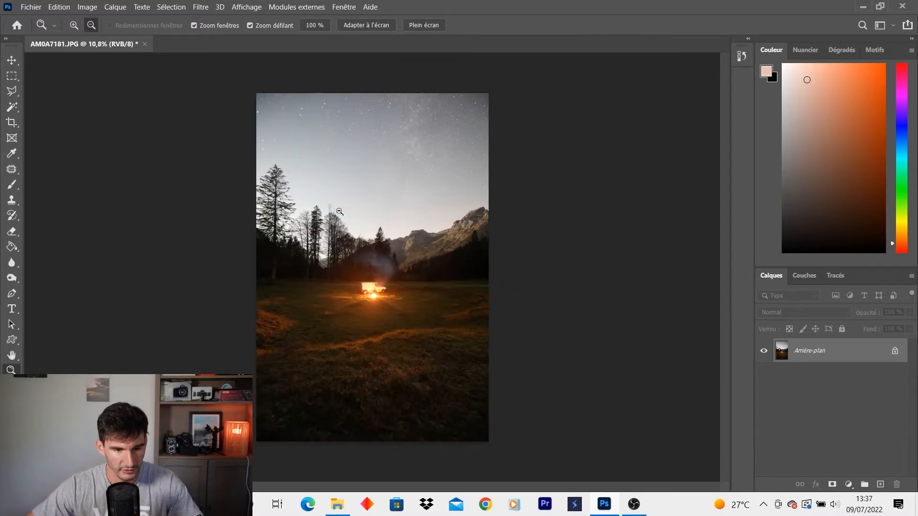
Step: Duplicate the Arrière-plan layer of the night campfire photo and launch Sky Replacement on the copy
scroll(340, 212, up, 2)
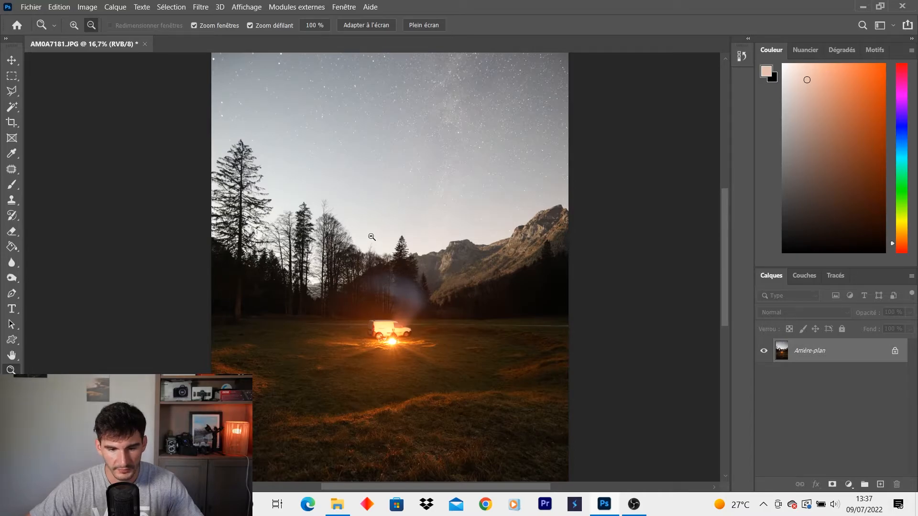
drag(854, 353, 878, 485)
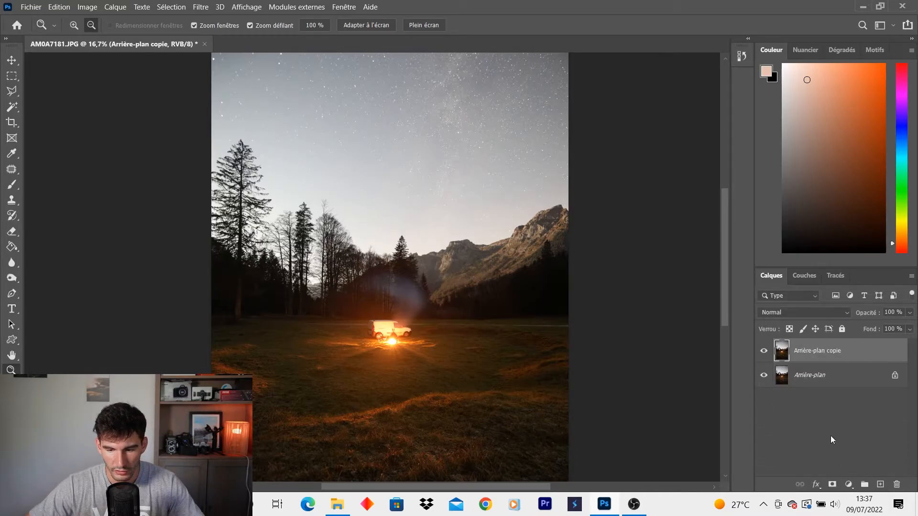
click(59, 7)
click(94, 298)
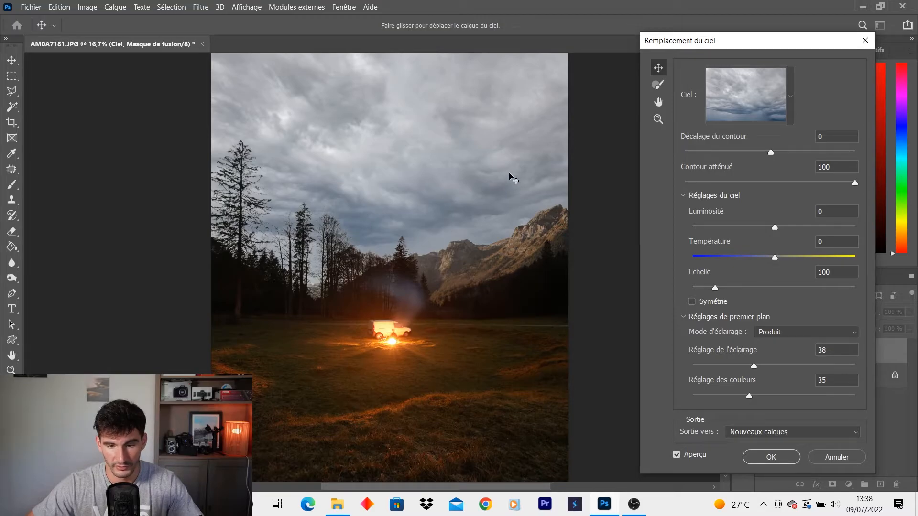
Step: Import the Milky Way image _M0A0359.jpg as a custom sky and use it as the campfire photo's replacement sky
click(791, 115)
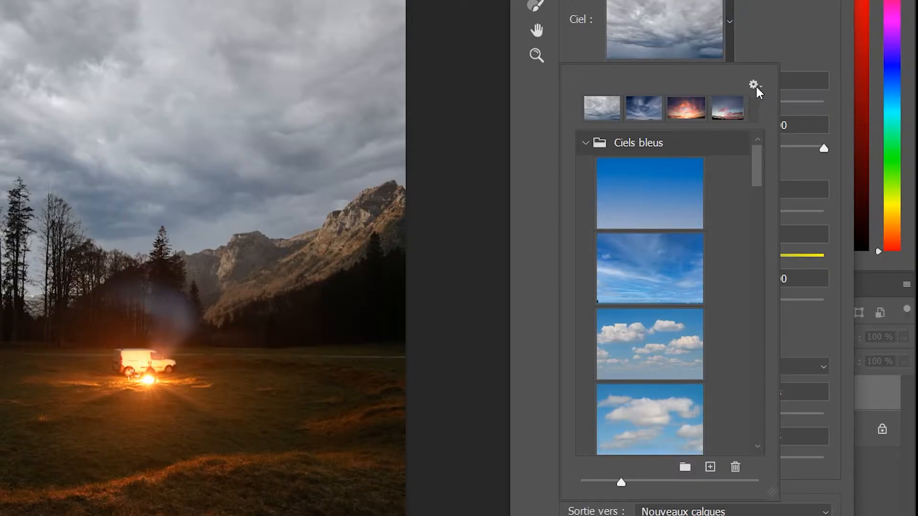
click(754, 86)
mouse_move(769, 105)
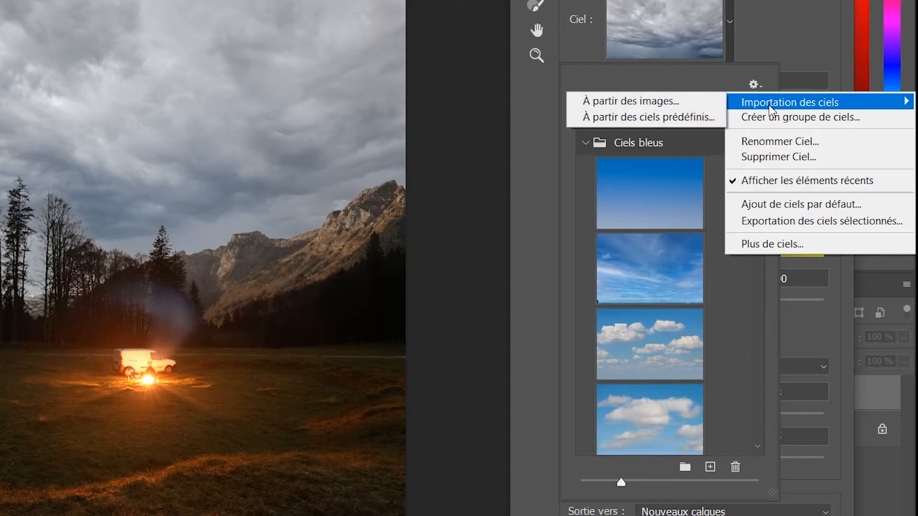
click(663, 102)
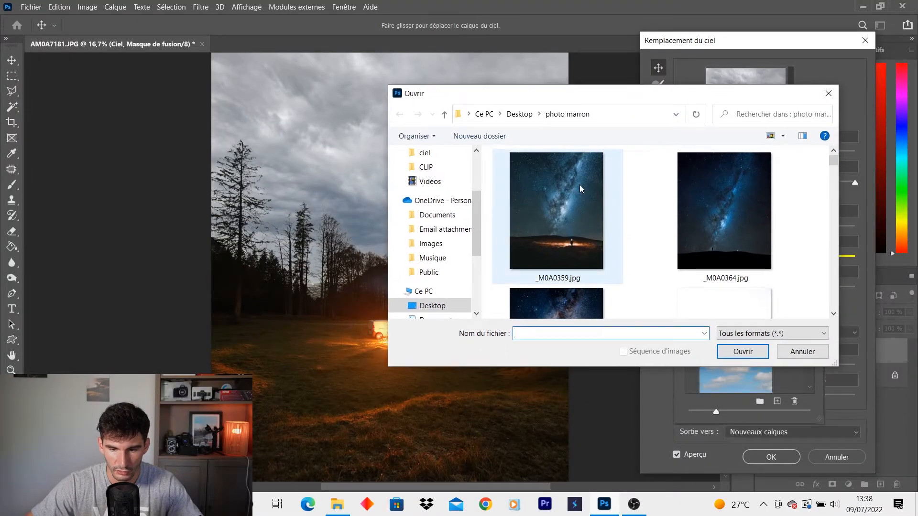
click(581, 189)
click(742, 351)
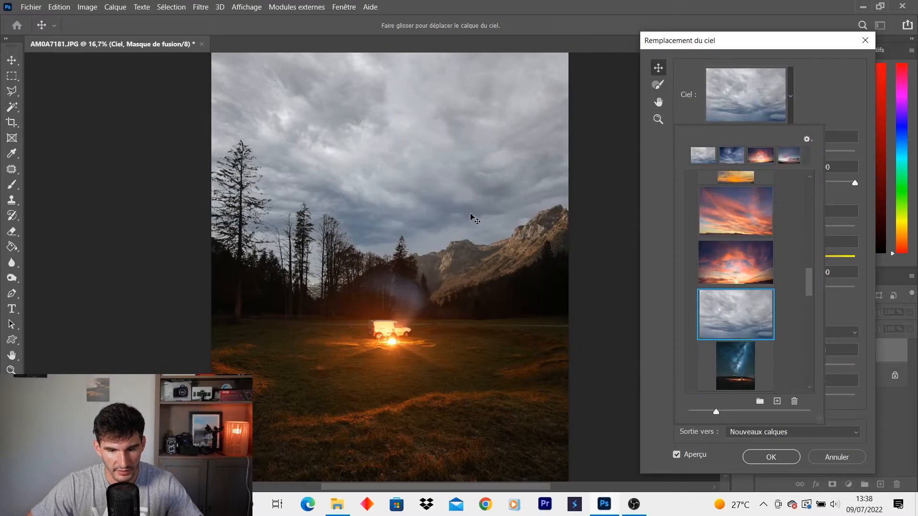
click(739, 358)
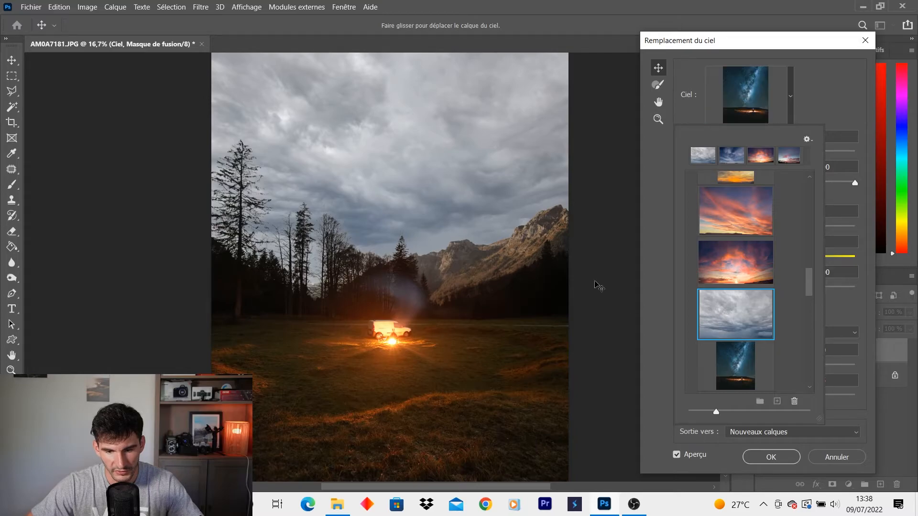
click(535, 233)
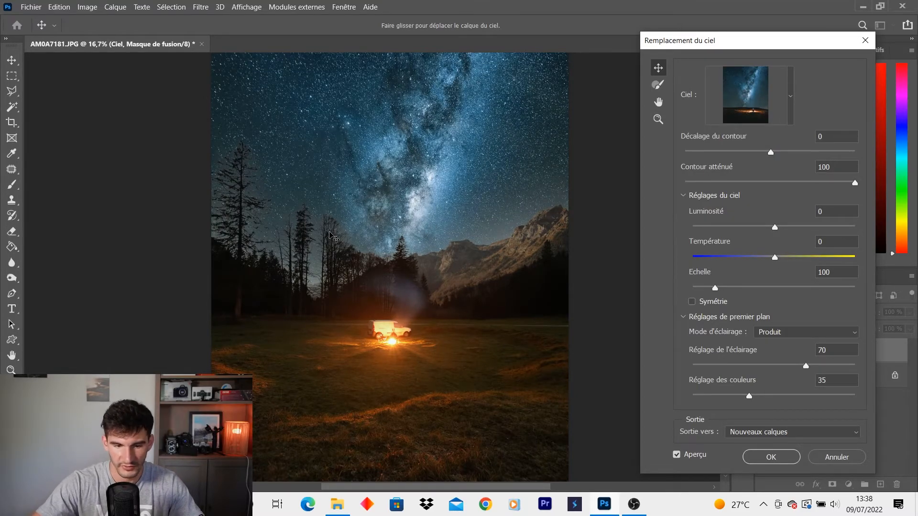
Step: Set Décalage du contour to 22 and Contour atténué to 78 to blend the starry sky around the trees
scroll(333, 236, up, 2)
scroll(334, 237, up, 2)
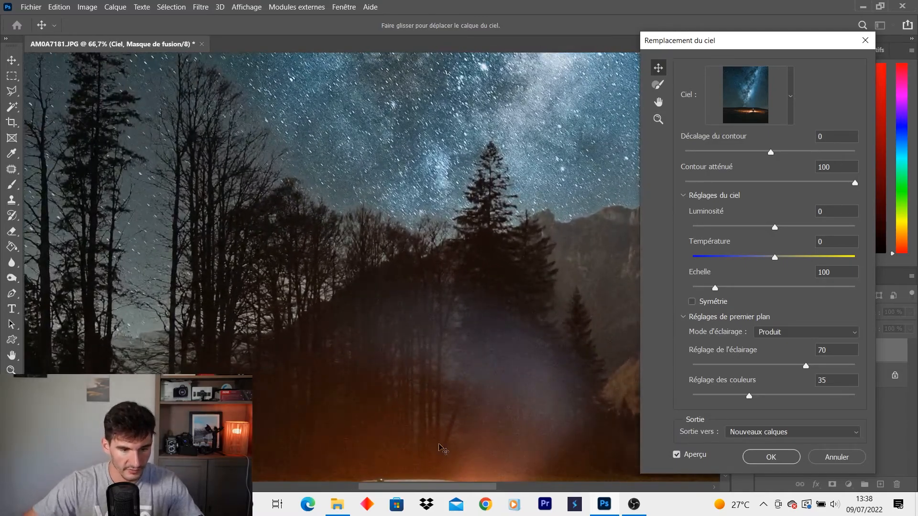
drag(449, 486, 391, 484)
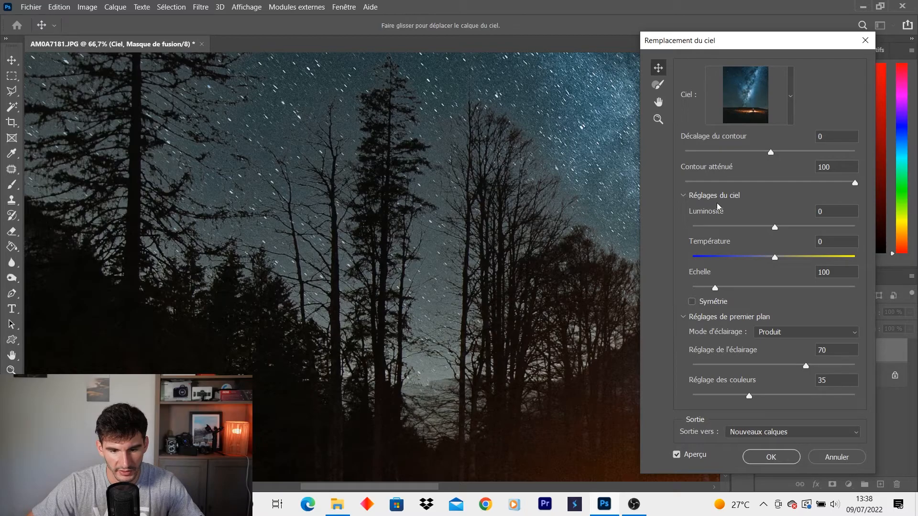
drag(771, 152, 790, 155)
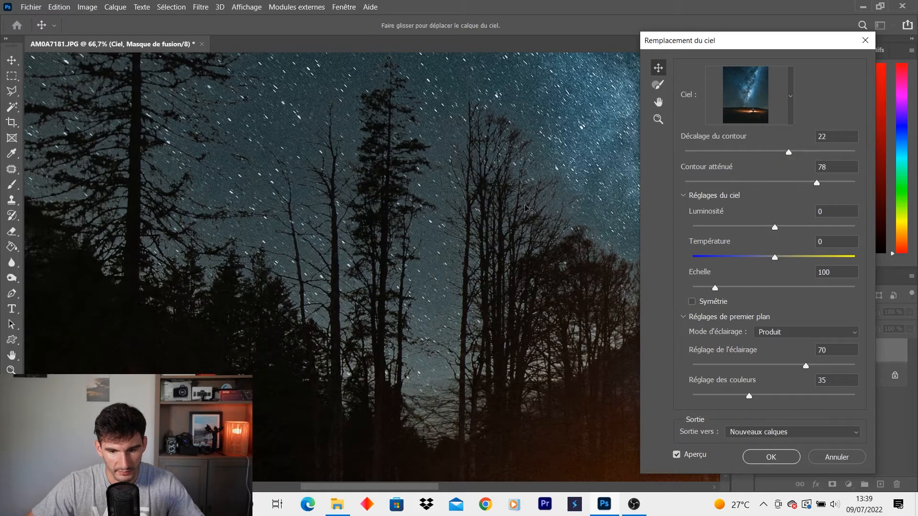
Step: Set the campfire photo's foreground lighting and color adjustments both to 100, and apply the sky replacement to new layers
key(ctrl+minus)
key(ctrl+minus)
key(ctrl+minus)
key(ctrl+minus)
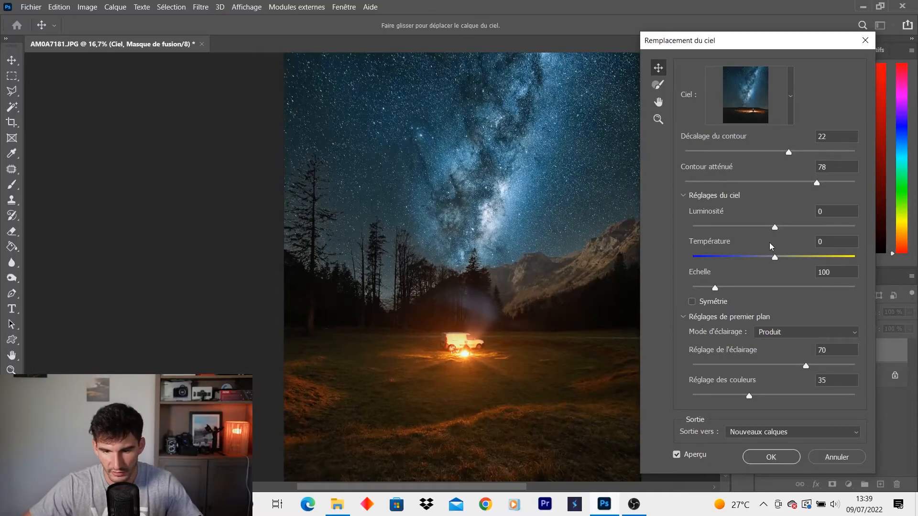
drag(806, 367, 911, 362)
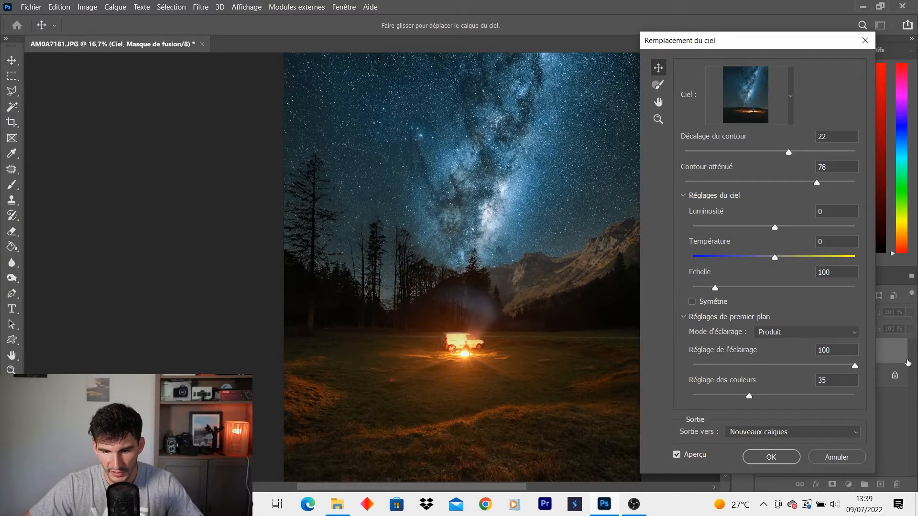
drag(750, 396, 916, 395)
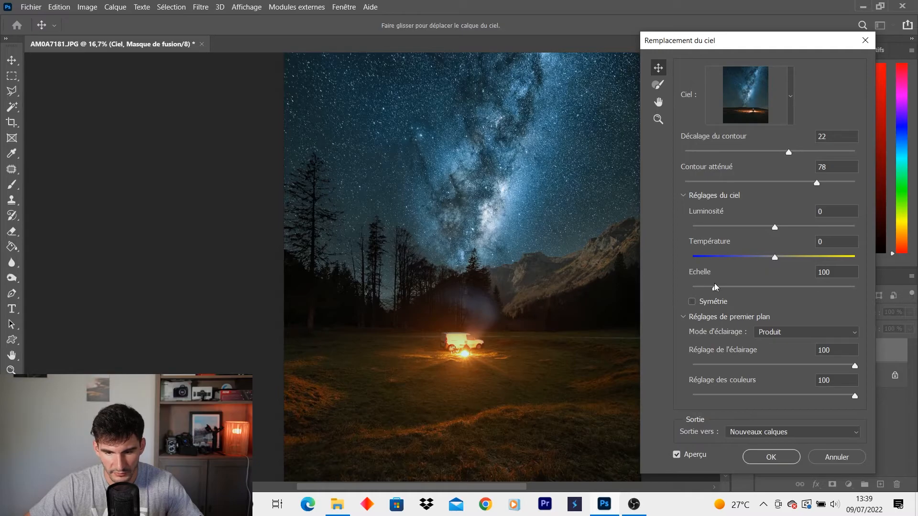
click(772, 457)
Step: Compare the whole campfire photo with and without the new sky by toggling the sky replacement group's visibility
alt+click(508, 286)
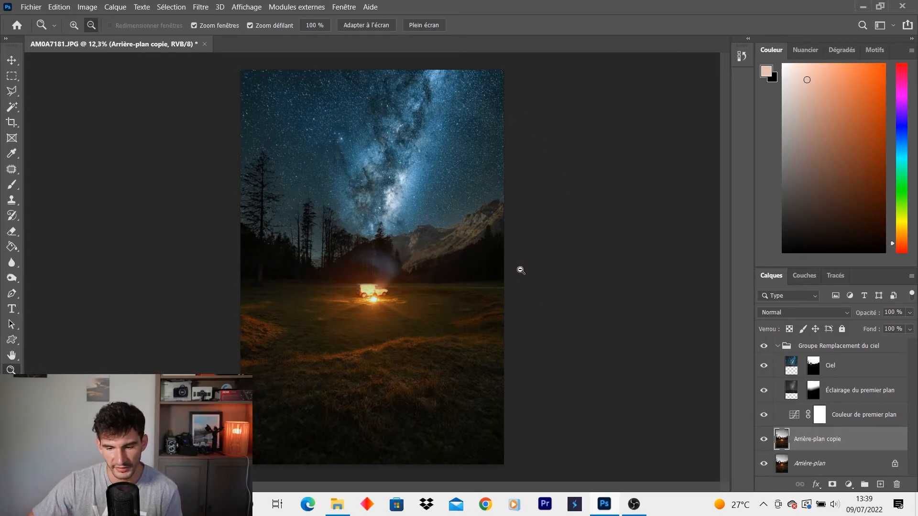
click(764, 348)
click(764, 348)
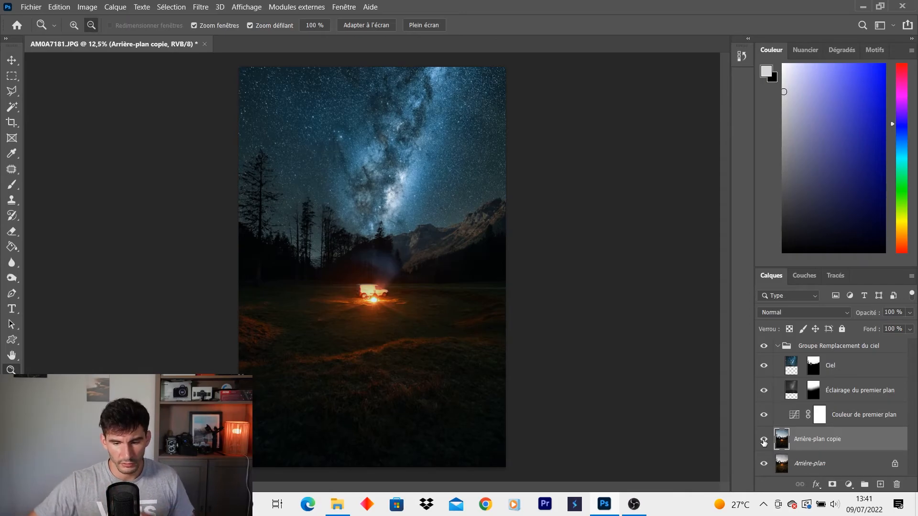
Step: Compare the foreground with and without the Arrière-plan copie layer by toggling its visibility, in full view and around the van
click(764, 443)
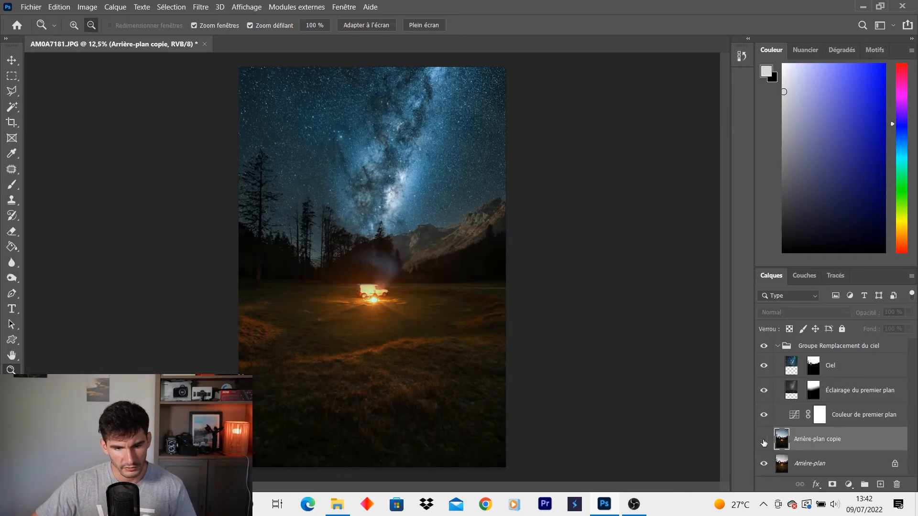
click(764, 442)
scroll(436, 293, up, 3)
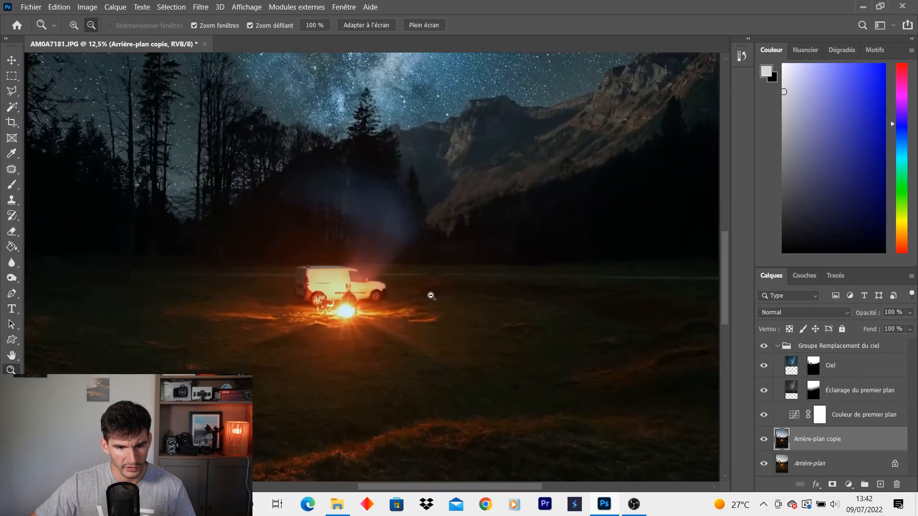
click(765, 441)
click(765, 441)
scroll(481, 249, down, 4)
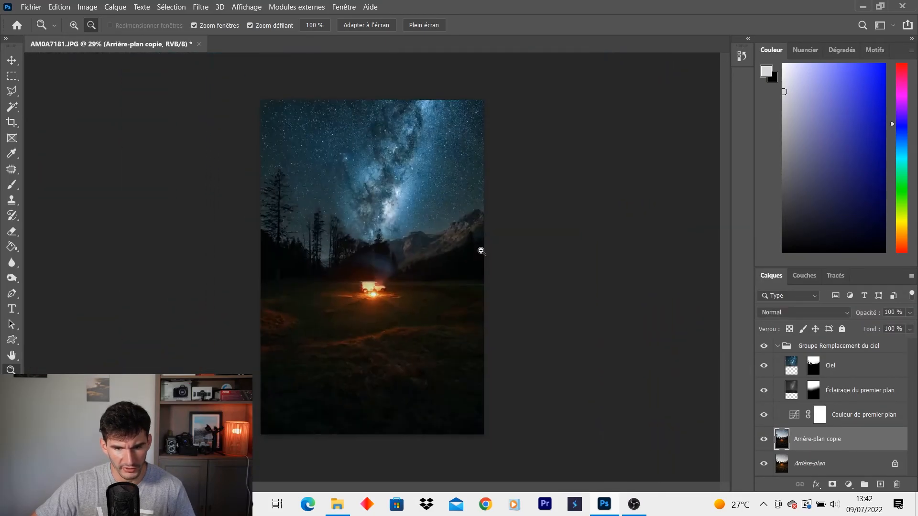
scroll(438, 243, up, 1)
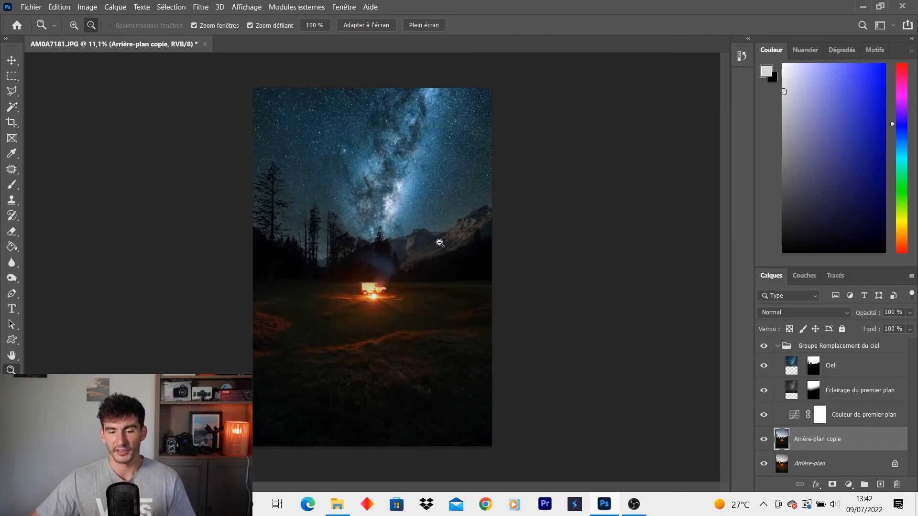